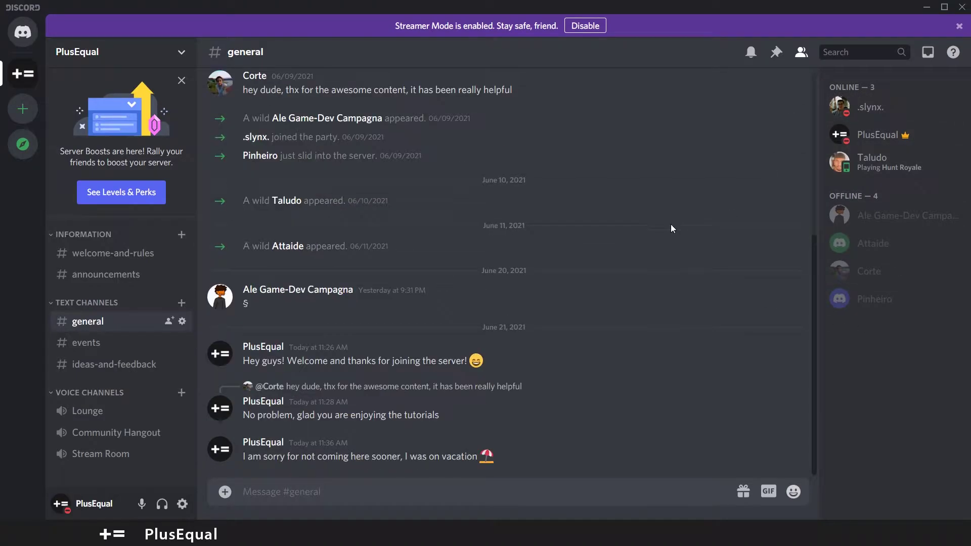
Step: Scroll up and down through the #general channel messages in Discord
scroll(672, 224, up, 3)
scroll(678, 224, up, 2)
scroll(679, 224, up, 2)
scroll(679, 225, down, 2)
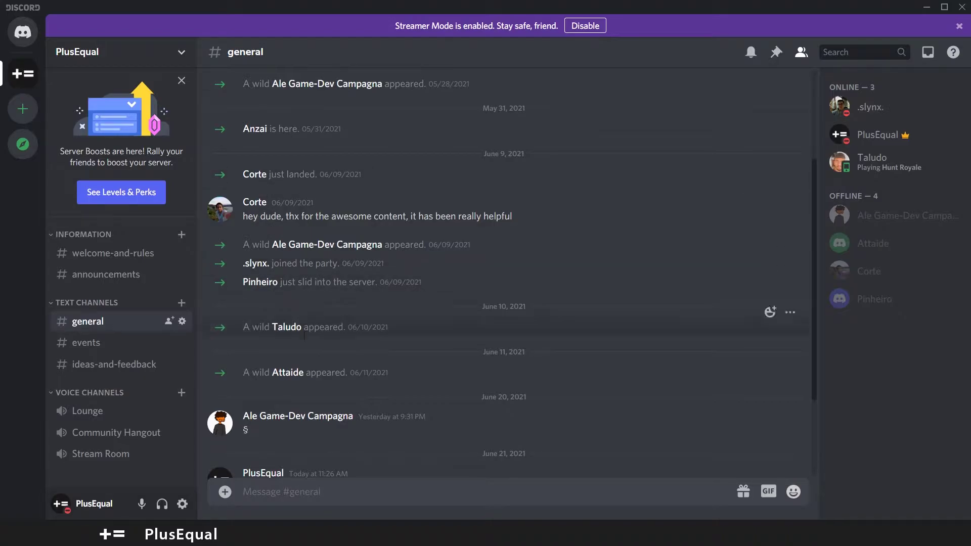
scroll(381, 373, down, 3)
scroll(690, 249, up, 2)
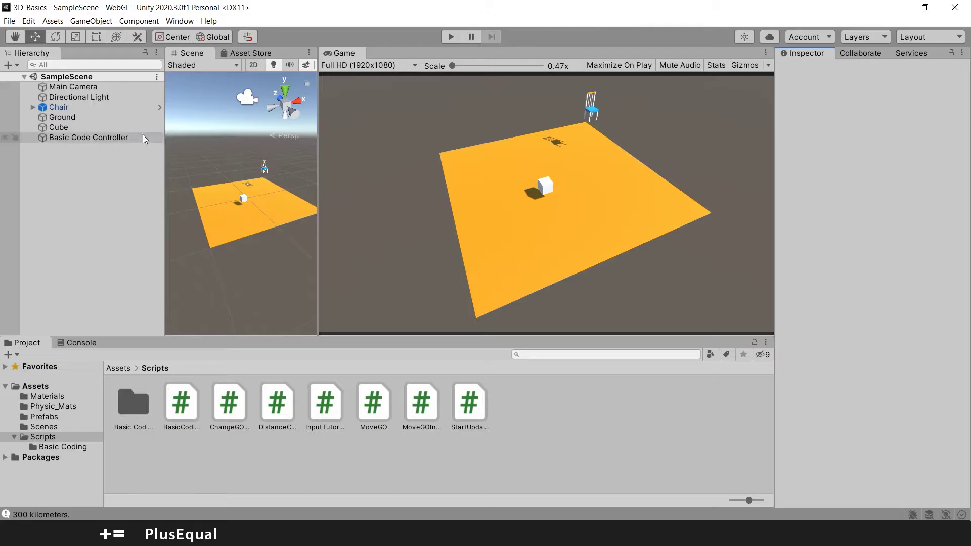
click(89, 87)
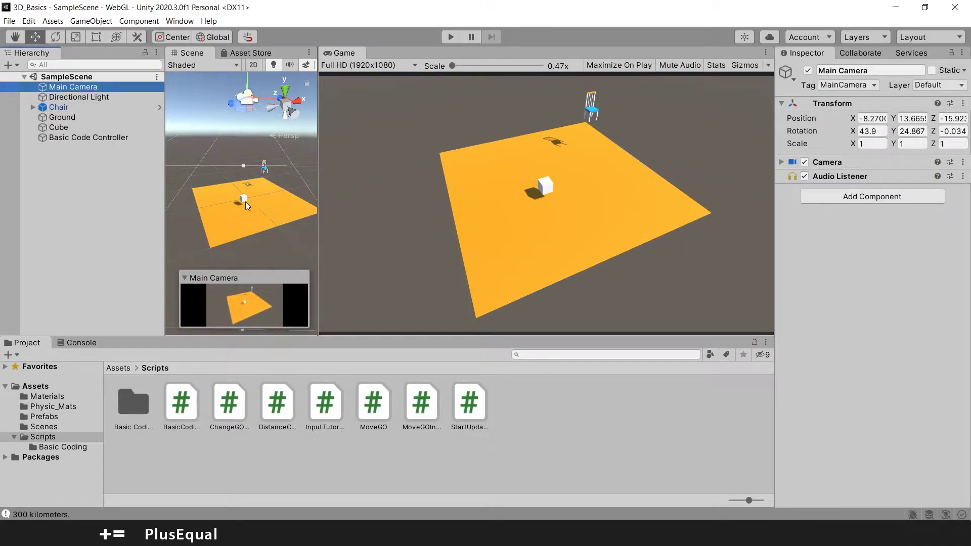
click(450, 39)
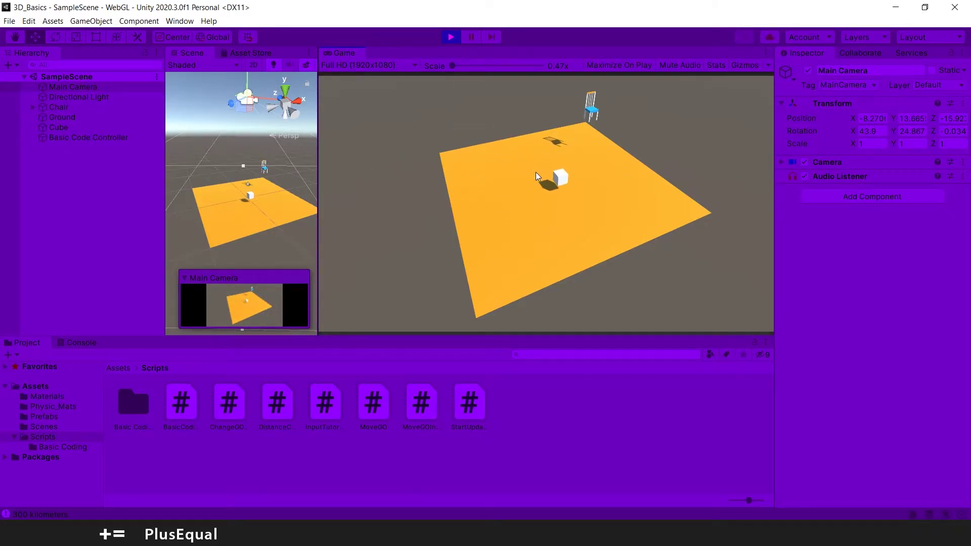
click(451, 37)
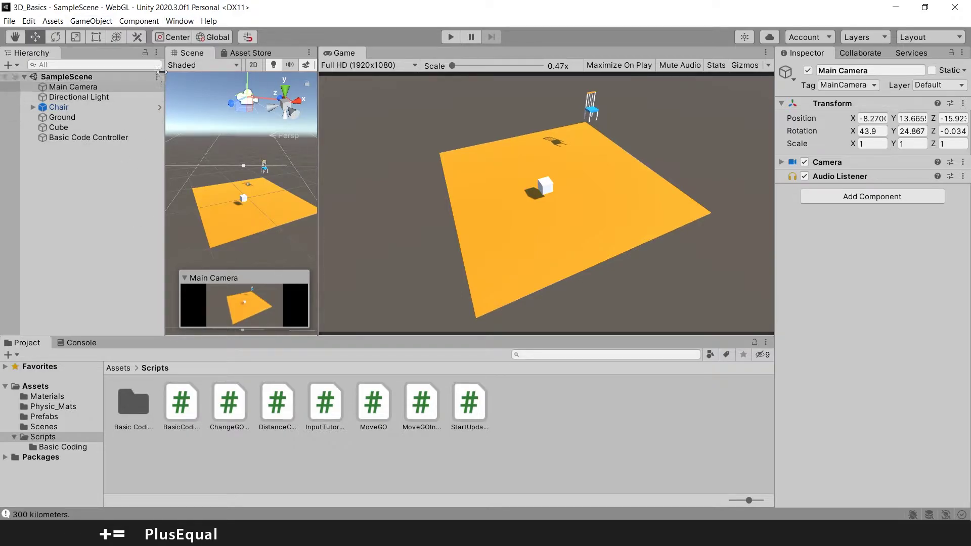
Step: Open the Package Manager from the Window menu, expand the project's Packages folder and show the package sources
click(180, 21)
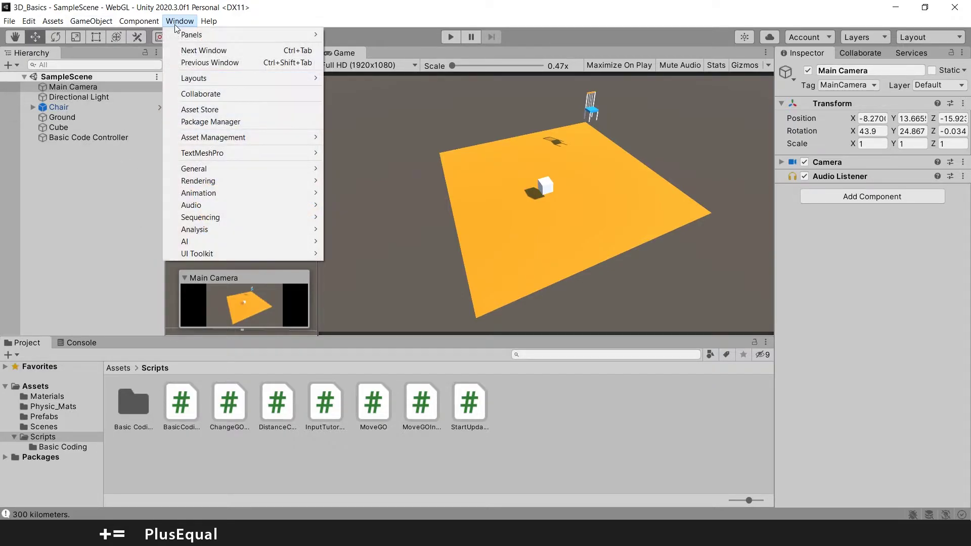
click(213, 121)
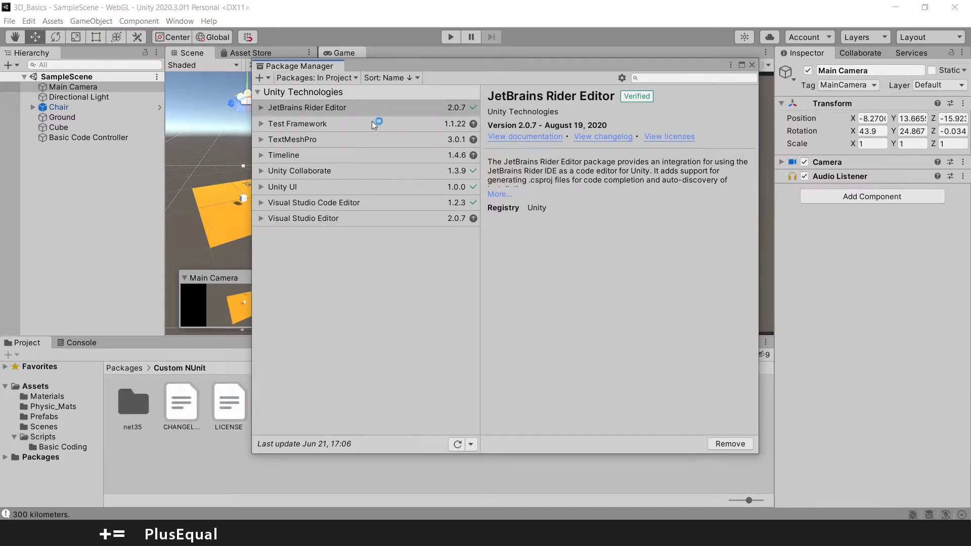
click(6, 457)
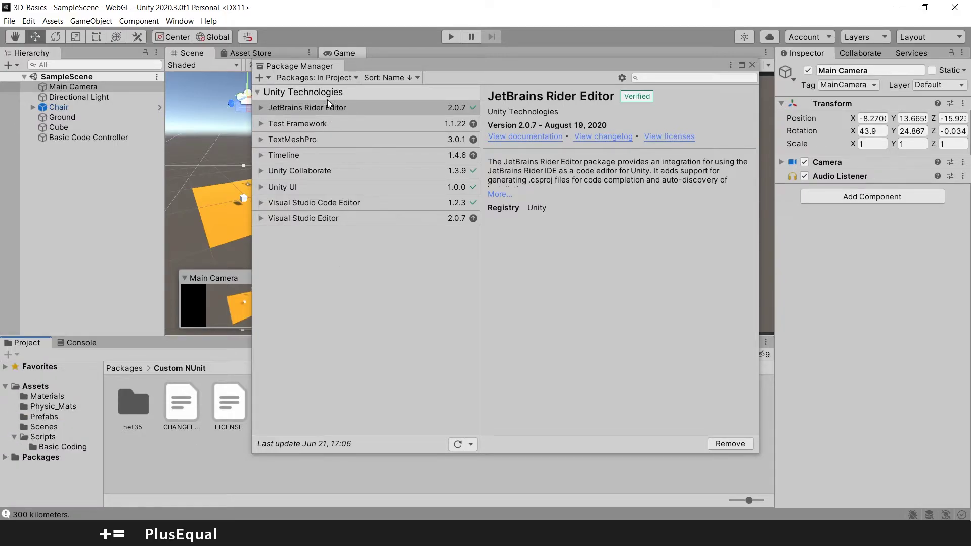
click(330, 78)
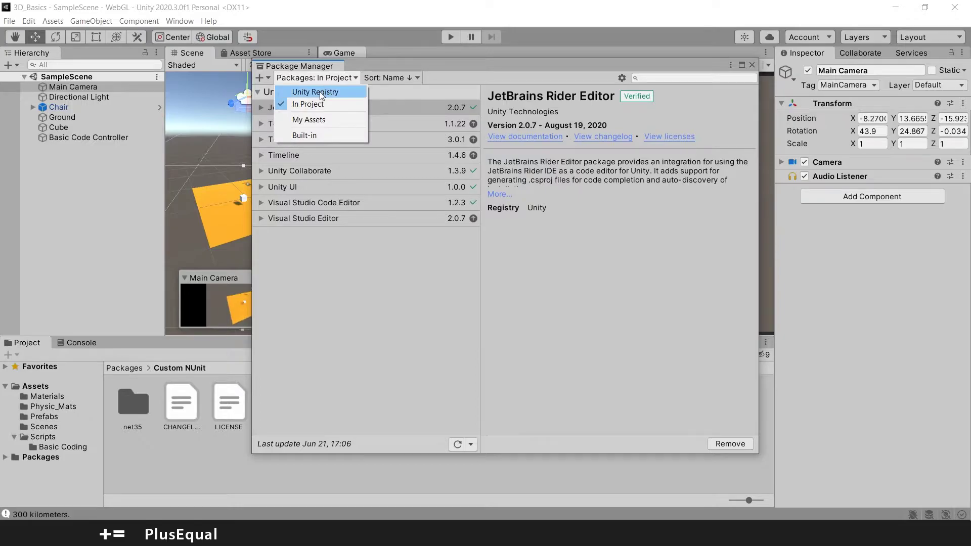
Step: Switch to the Unity Registry, install Cinemachine 2.6.5, then close the Package Manager
click(320, 93)
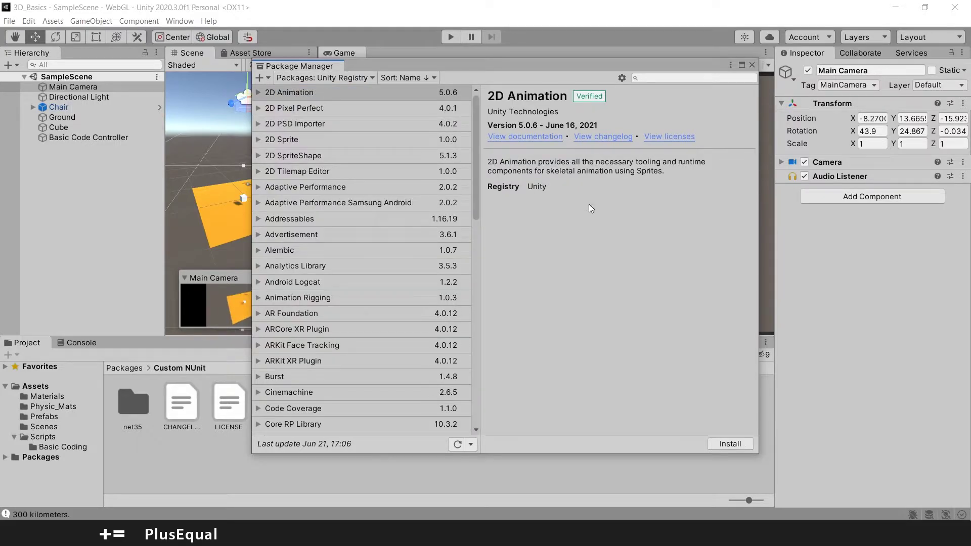
click(648, 80)
click(303, 393)
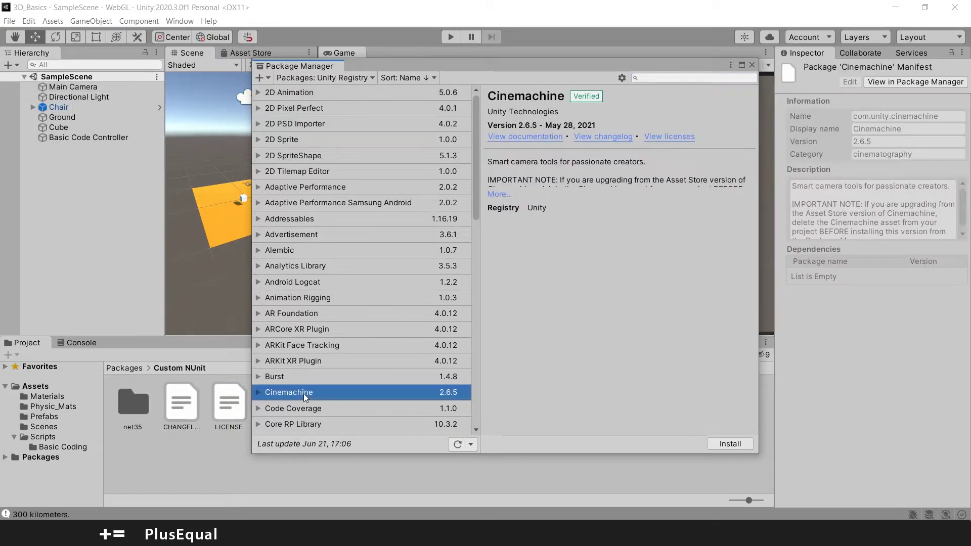
click(258, 392)
scroll(314, 375, down, 3)
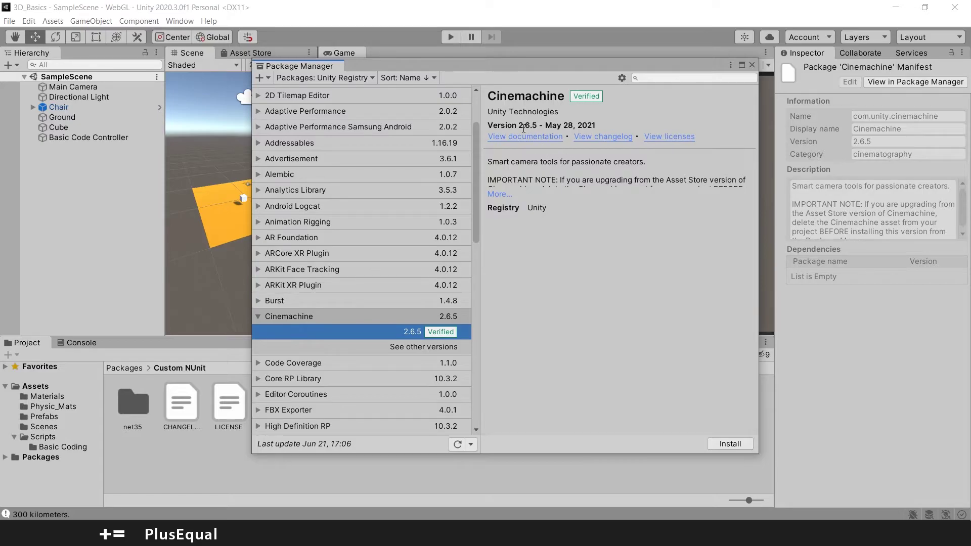
click(726, 444)
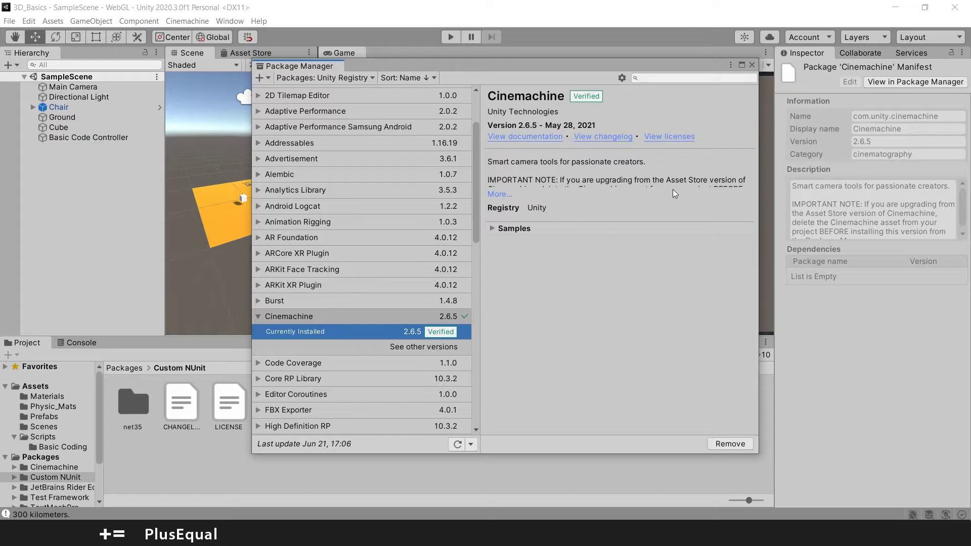
click(752, 65)
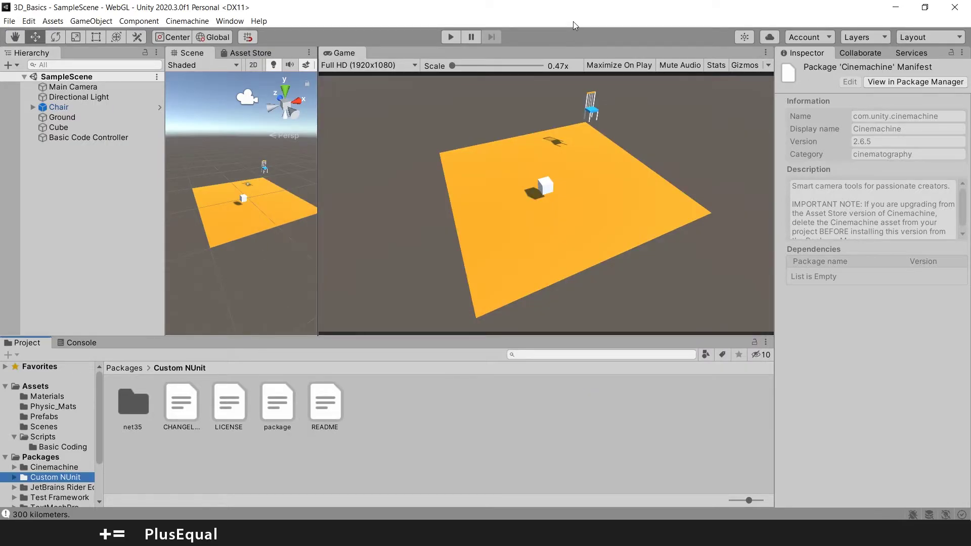
Step: Add a CinemachineBrain component to the Main Camera through an Add Component search for 'cinemachine'
click(626, 417)
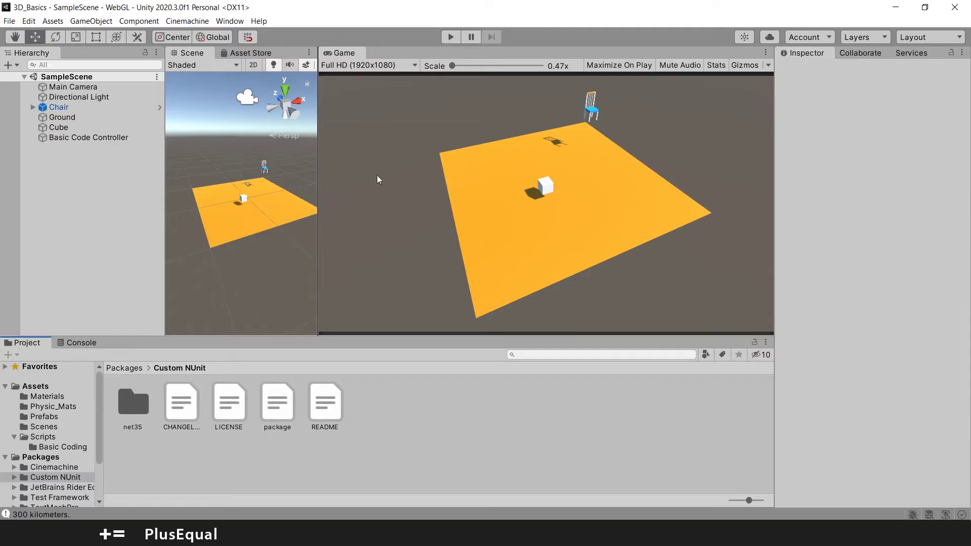
click(115, 89)
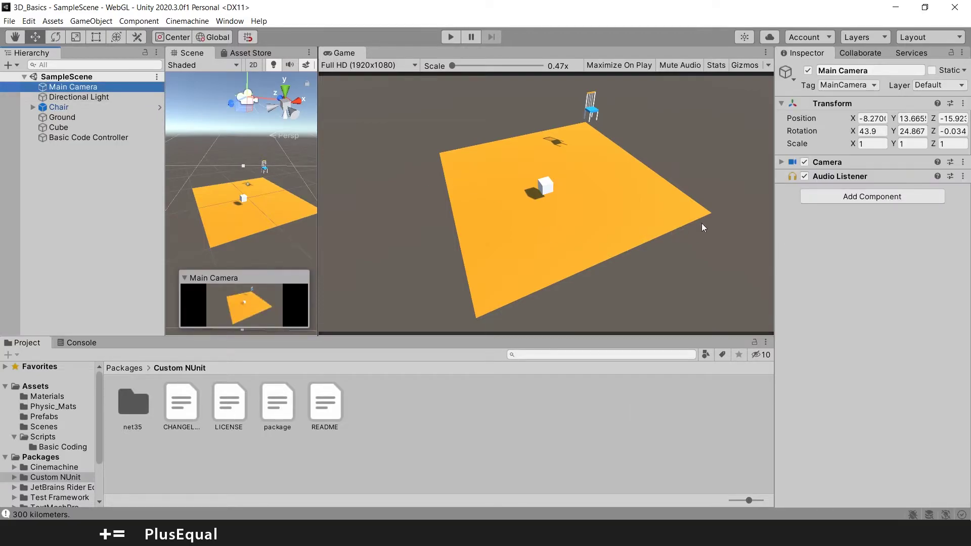
click(863, 198)
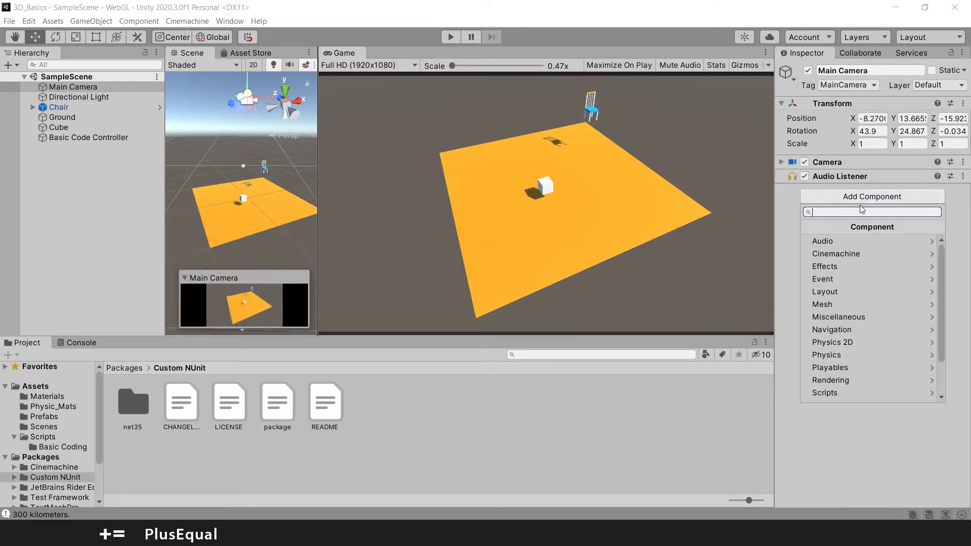
text(cin)
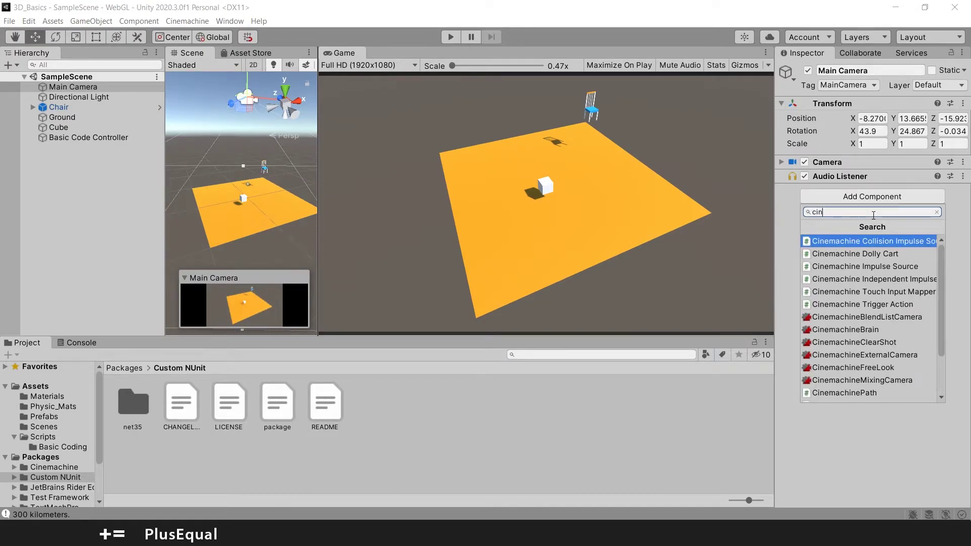
text(emachine)
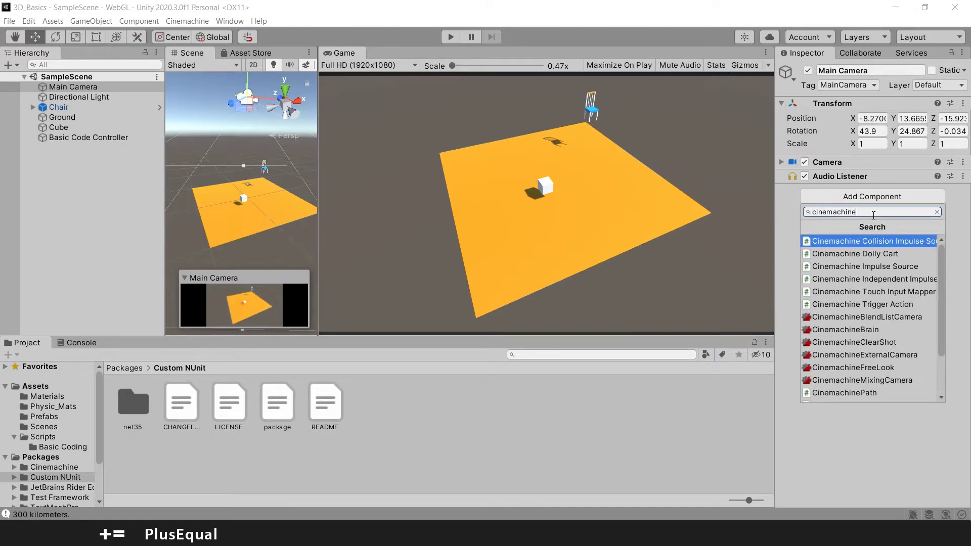
click(866, 333)
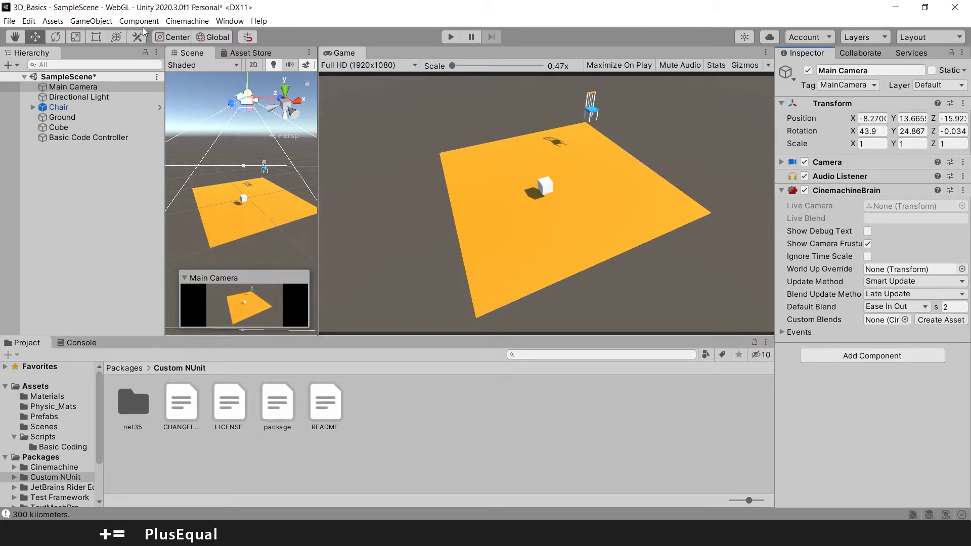
click(185, 22)
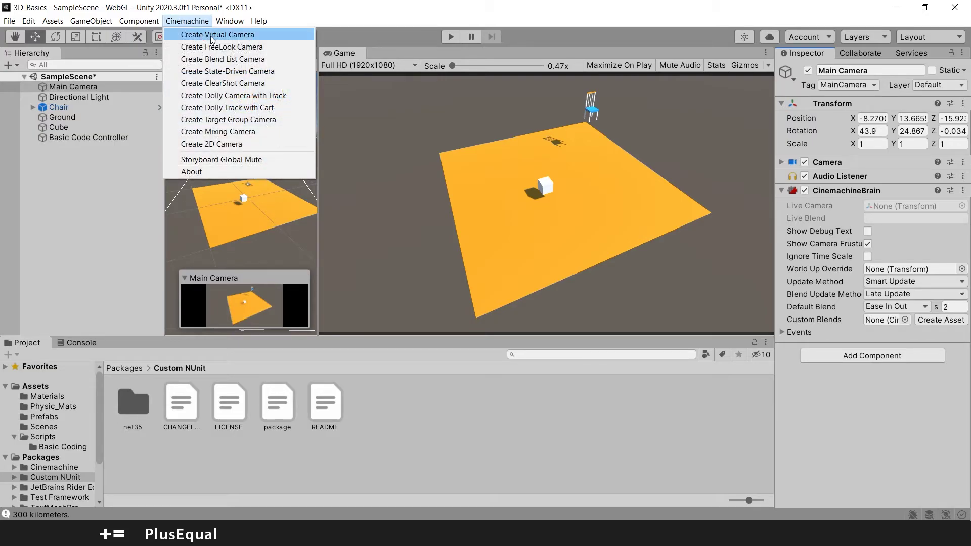
click(226, 35)
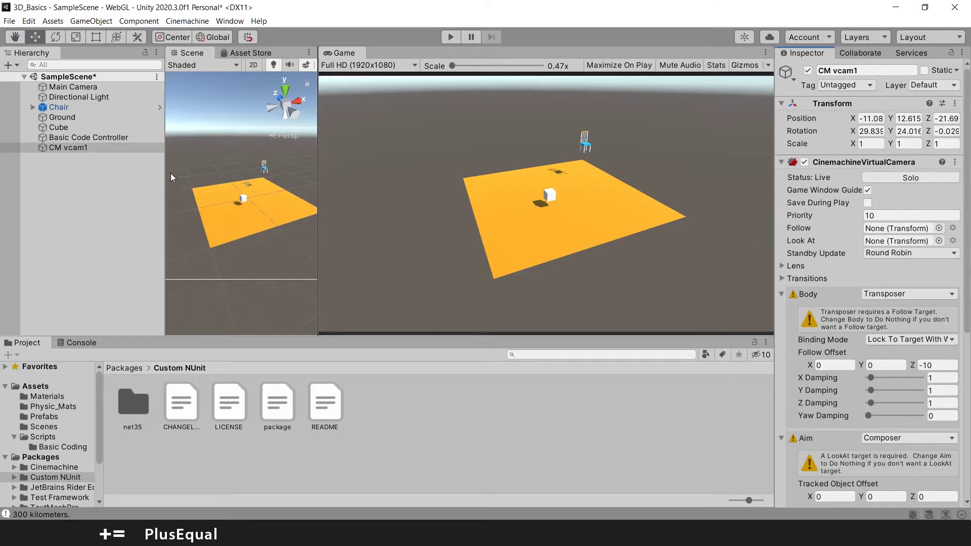
click(66, 150)
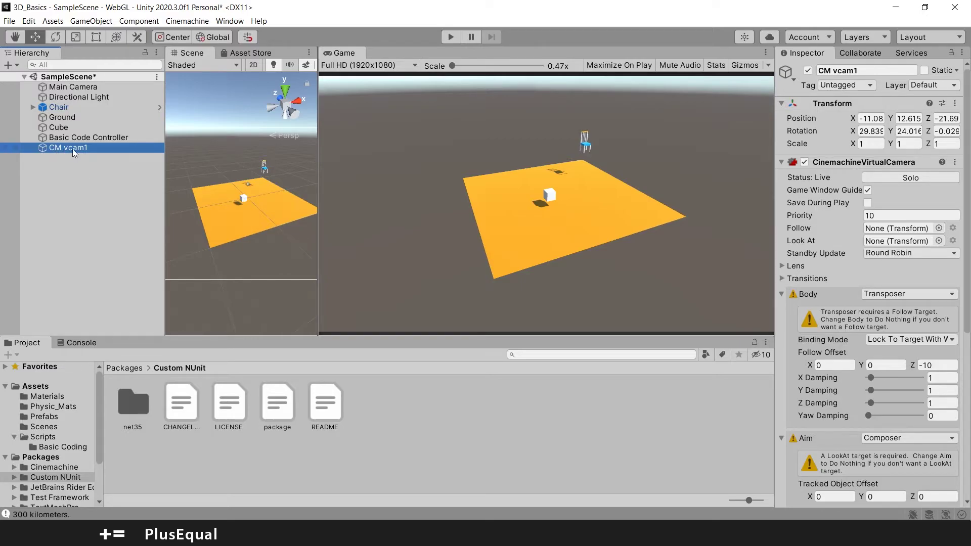
drag(77, 147, 77, 97)
click(96, 174)
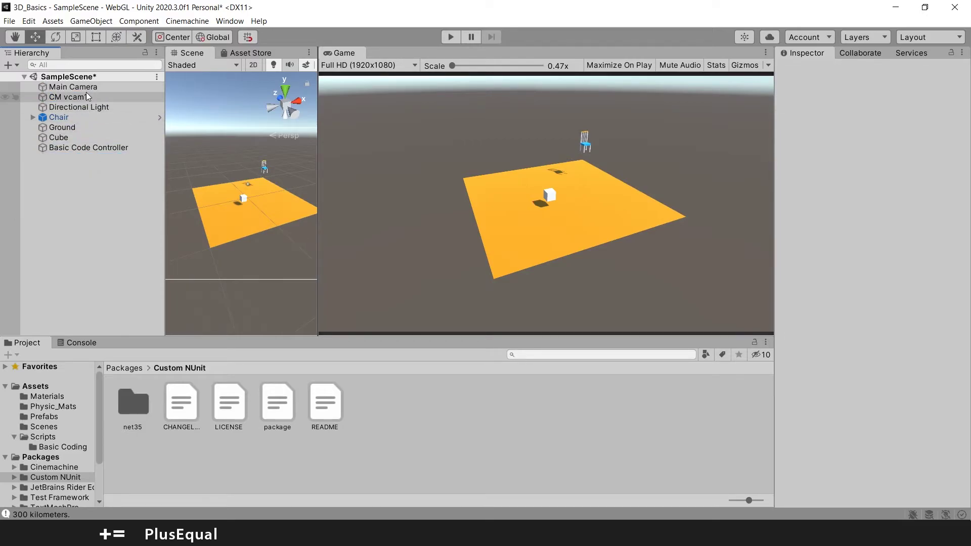
click(86, 92)
click(87, 99)
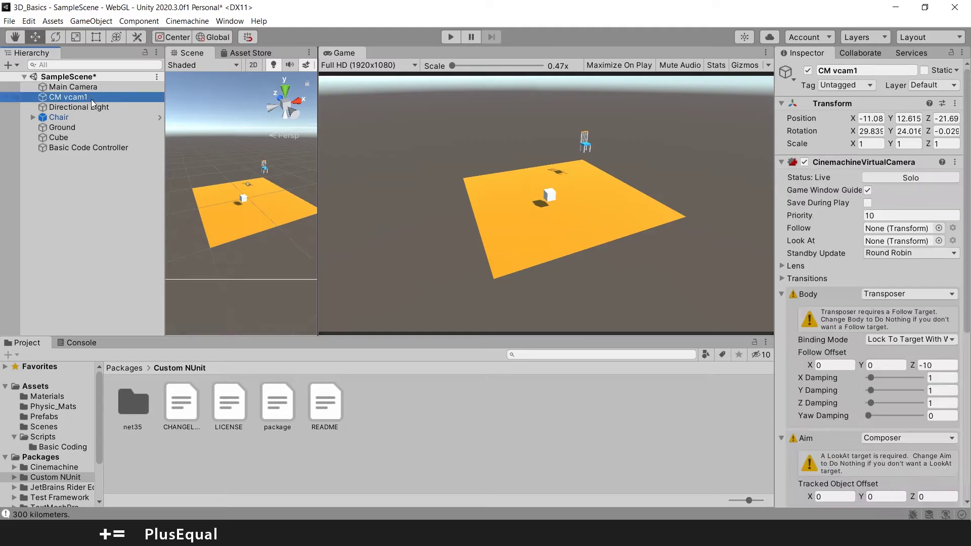
click(99, 88)
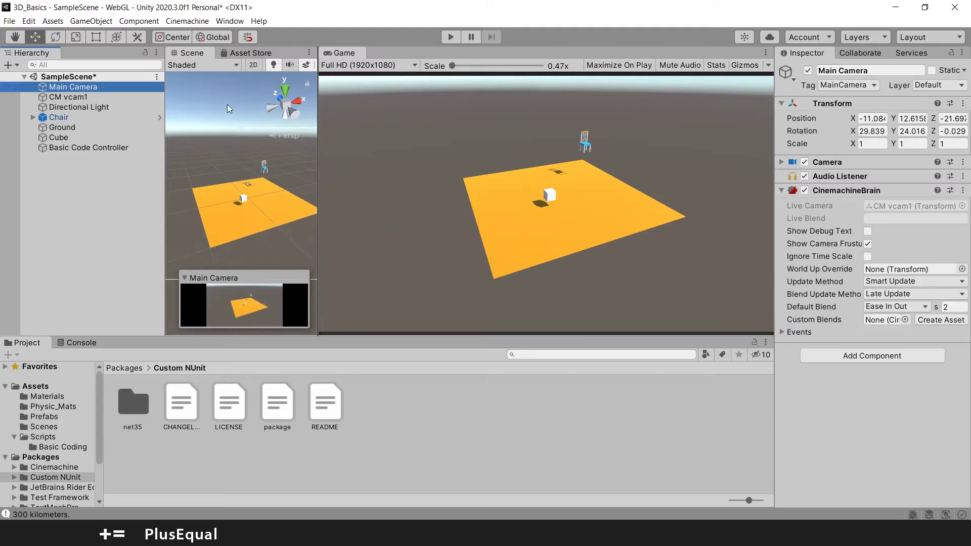
click(881, 204)
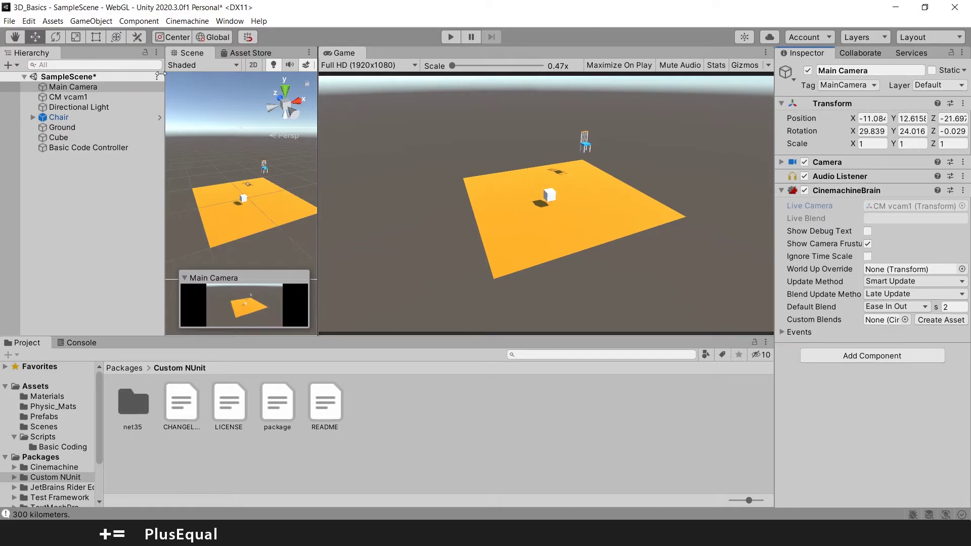
Step: Inspect CM vcam1's empty Follow target, then select the Chair object
click(81, 97)
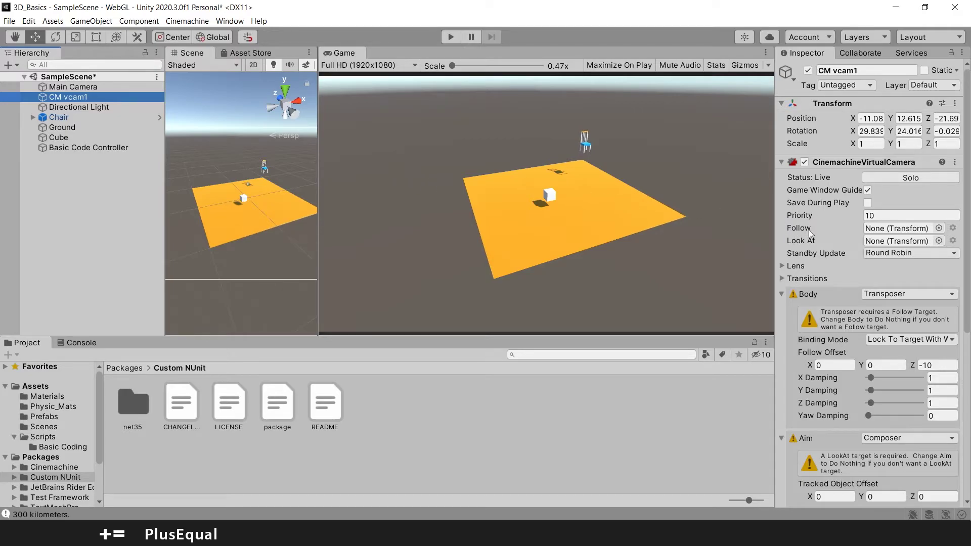
mouse_move(808, 230)
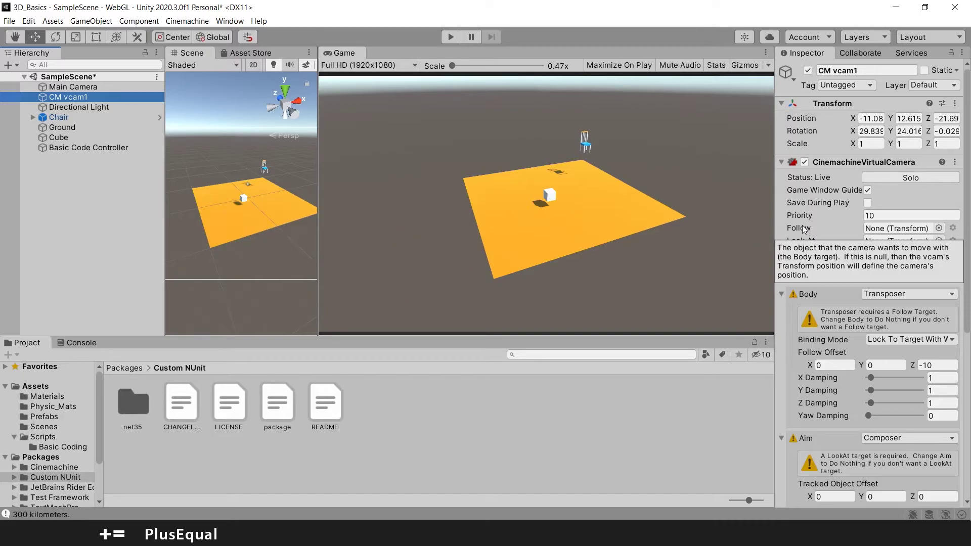
click(109, 118)
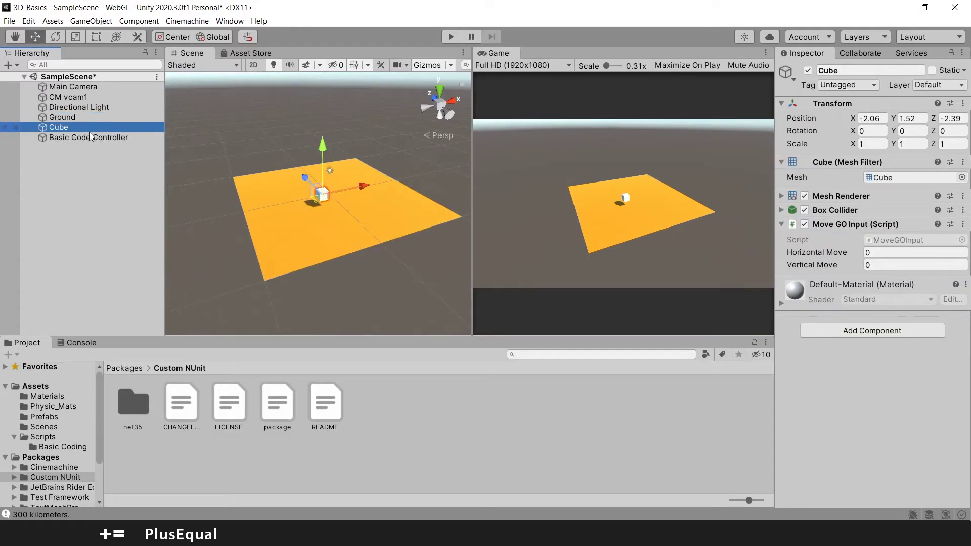
Step: Rename the Cube object to 'Player'
key(F2)
text(Pl)
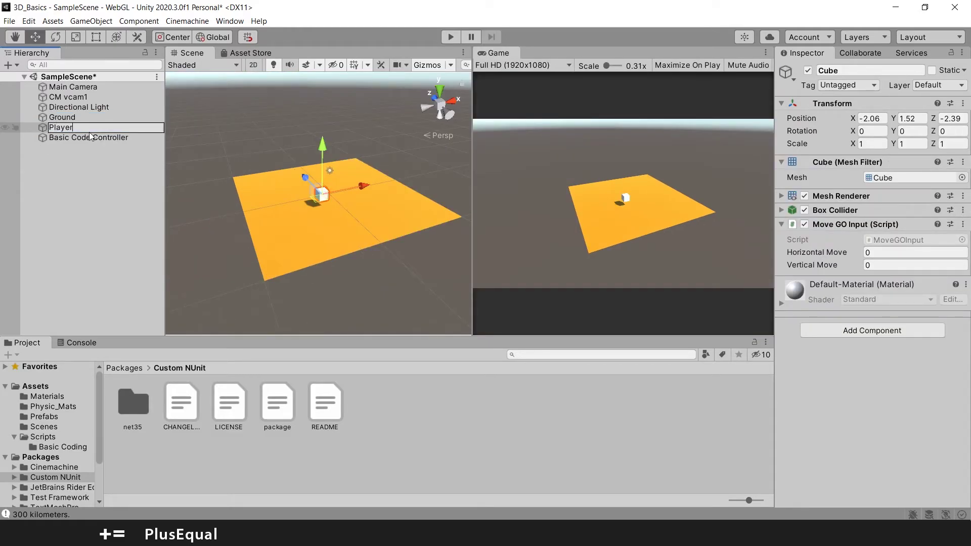
text(ayer)
key(Return)
Step: Set CM vcam1's Follow target to Player with the object picker
click(119, 96)
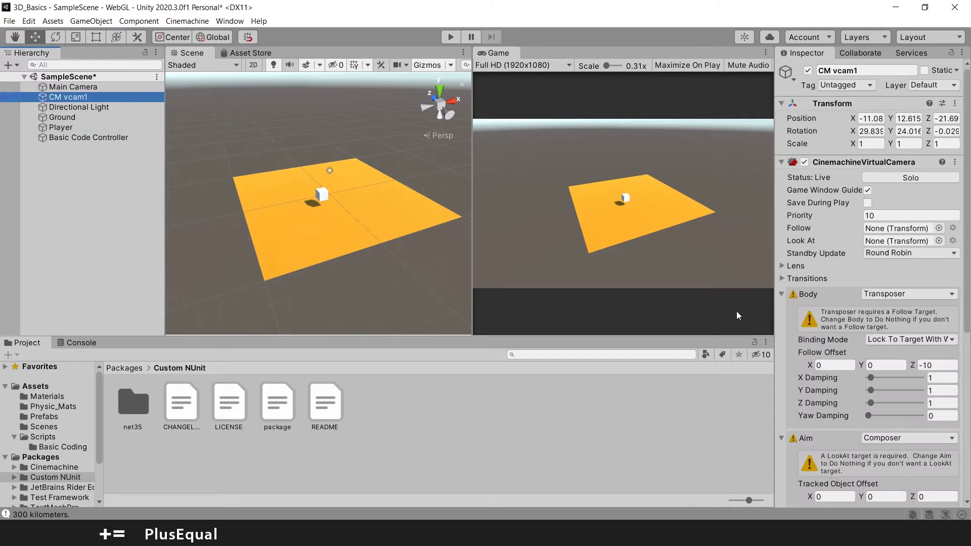
click(939, 229)
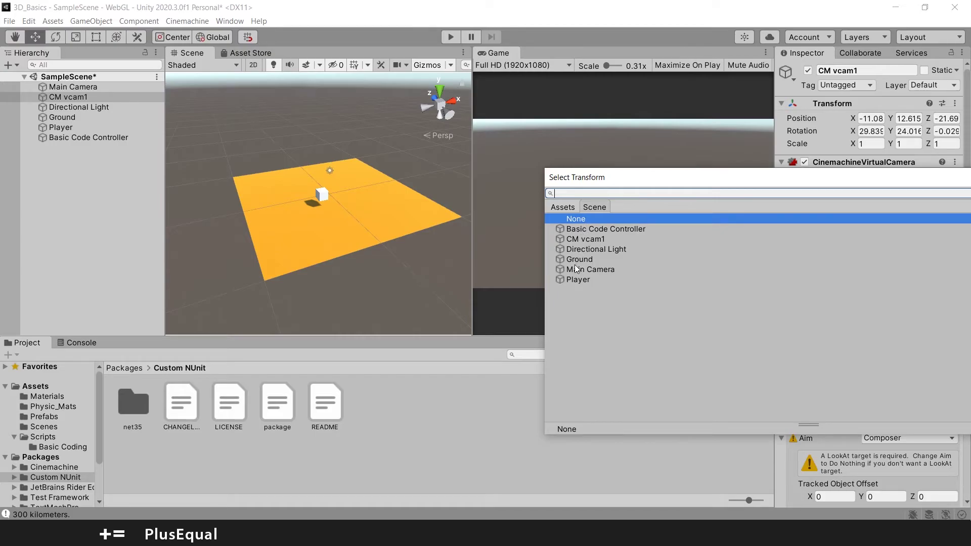
click(582, 280)
drag(669, 180, 398, 133)
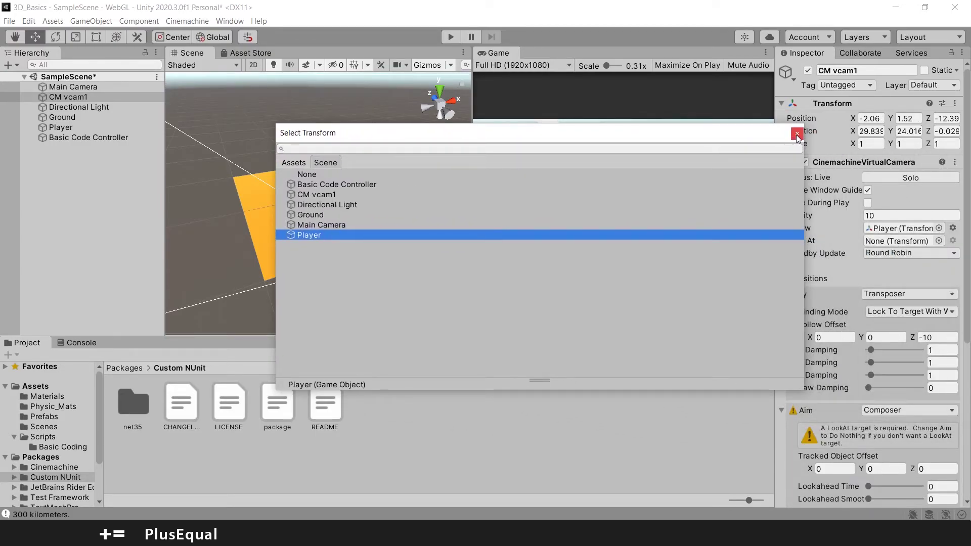
click(797, 135)
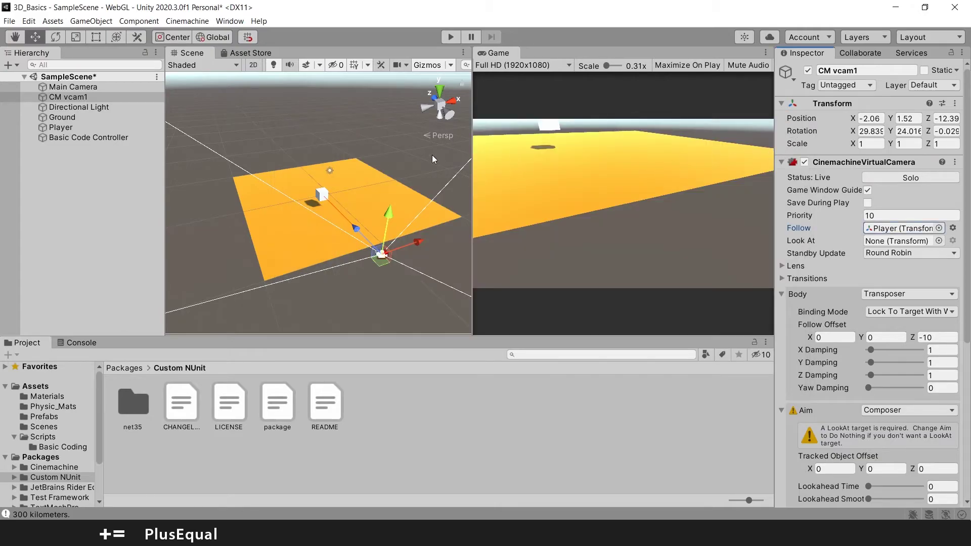
Step: Tilt CM vcam1 down toward the ground and orbit the Scene view to a top-down look
key(e)
drag(408, 235, 398, 90)
key(w)
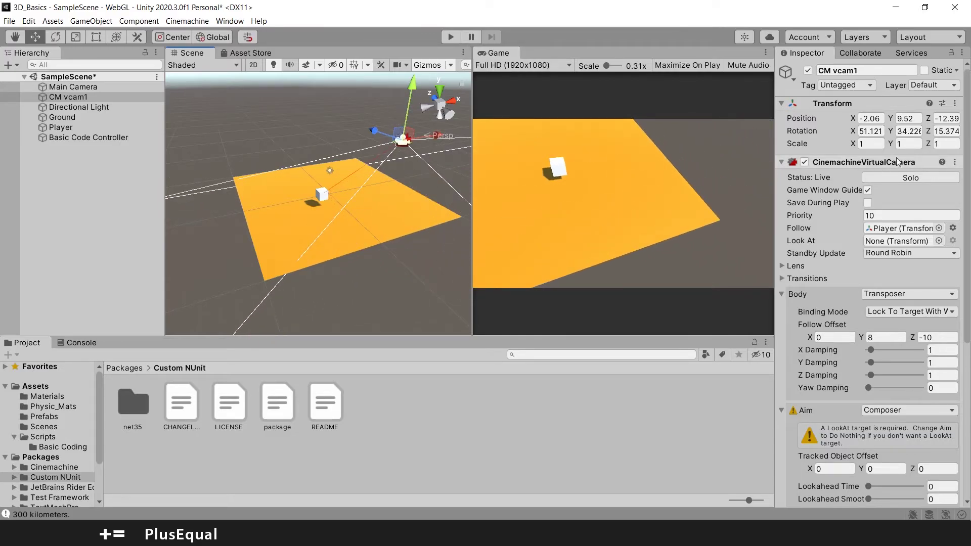
click(868, 120)
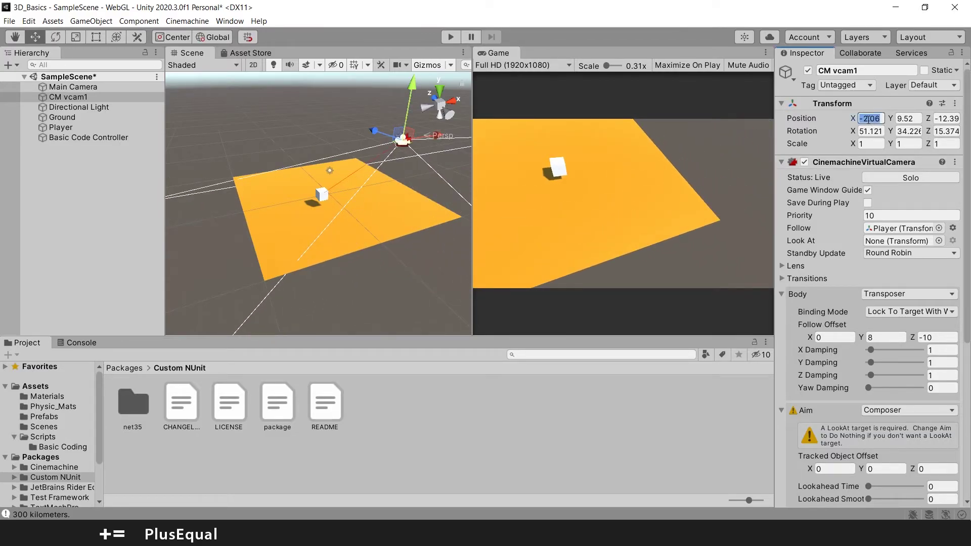
right_drag(288, 197, 278, 212)
click(113, 107)
click(113, 97)
Step: Align CM vcam1 with the Scene view and pull it in until Follow Offset reads 0, 8, -4.97
click(28, 22)
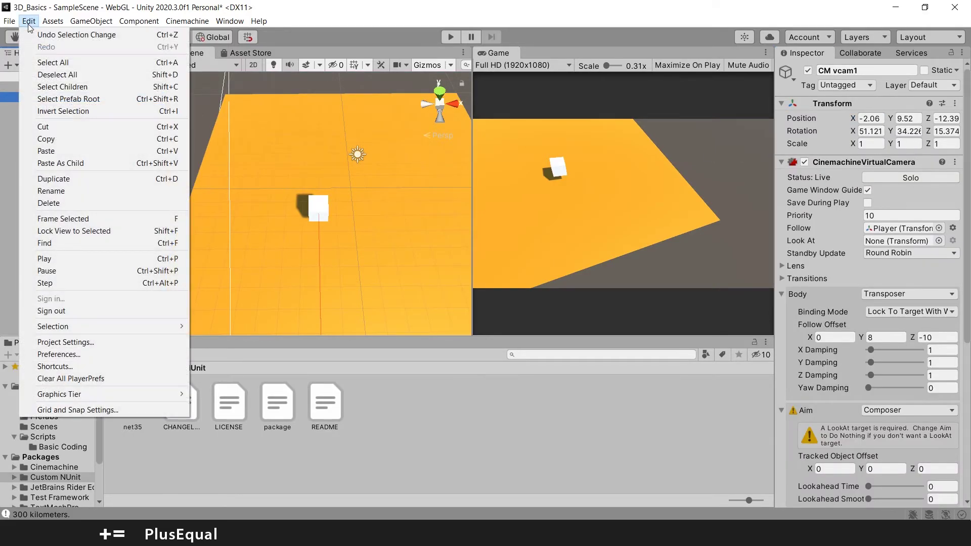
mouse_move(88, 25)
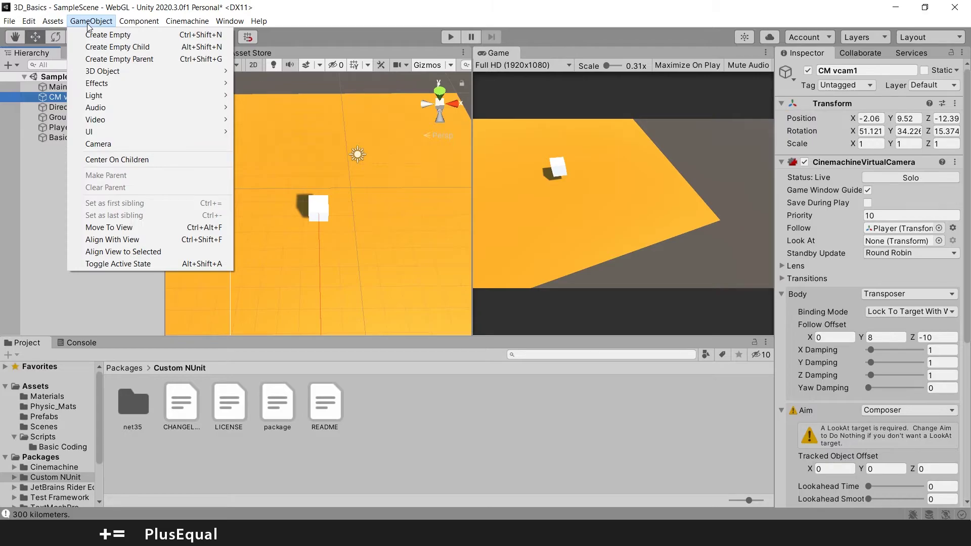
click(125, 240)
alt+drag(263, 213, 601, 106)
drag(303, 192, 235, 184)
alt+drag(420, 143, 200, 244)
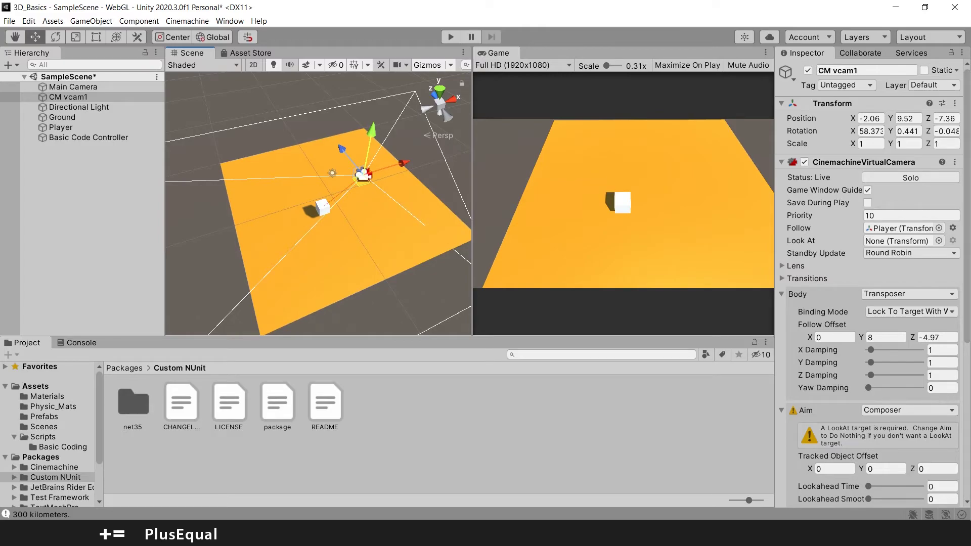
mouse_move(968, 190)
mouse_down()
mouse_move(970, 344)
mouse_move(968, 193)
mouse_up()
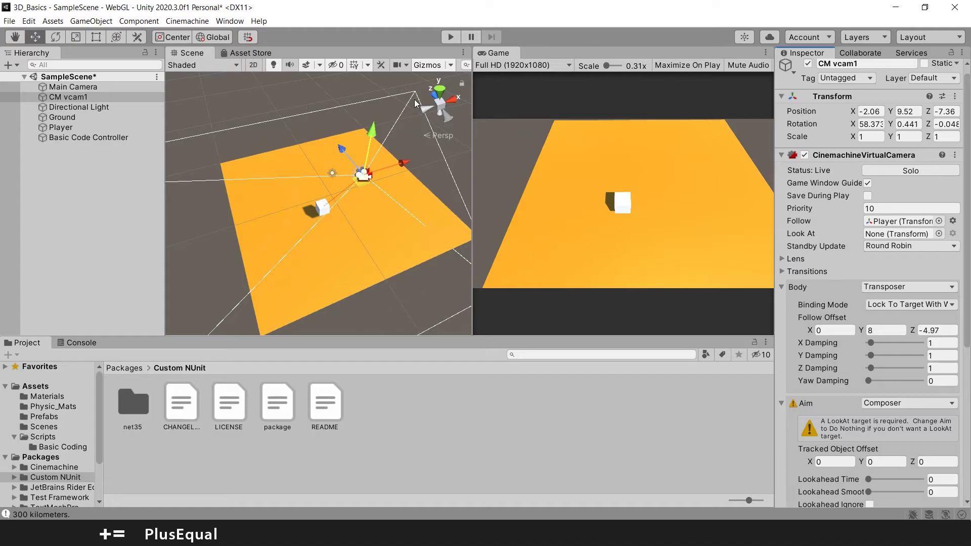
click(449, 37)
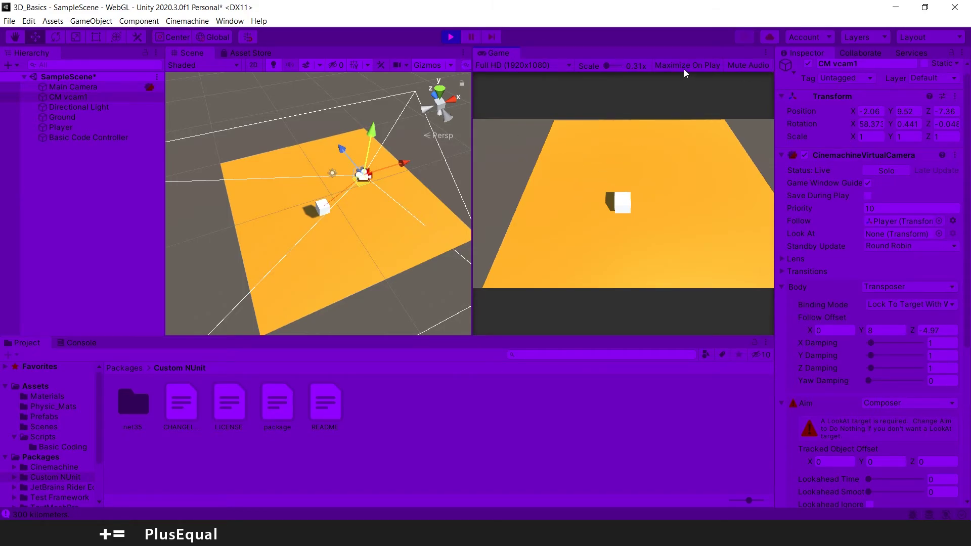
click(766, 53)
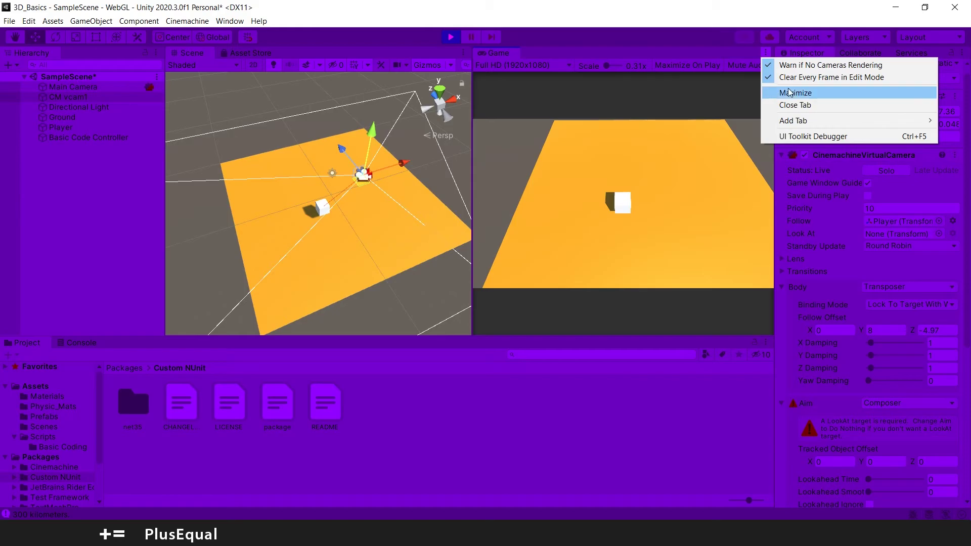
click(791, 93)
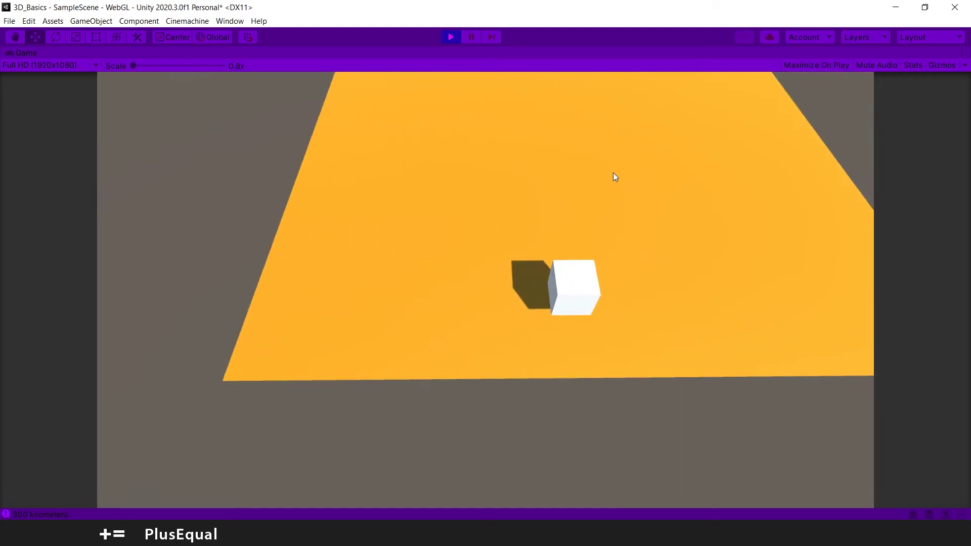
key(ctrl+p)
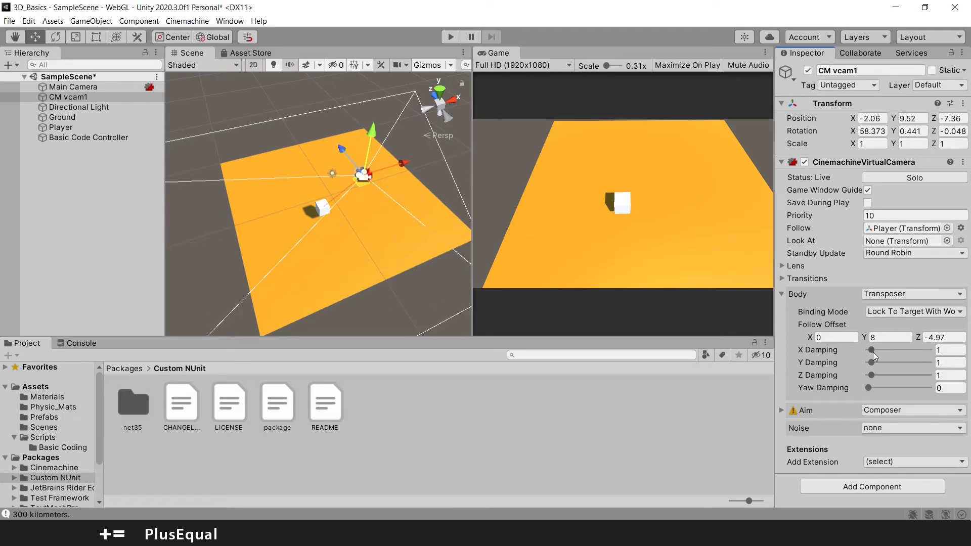
Step: Change CM vcam1's X, Y and Z Damping from 1 to 0.2 each
click(951, 349)
text(.2)
key(Tab)
text(.2)
key(Tab)
text(.2)
key(Return)
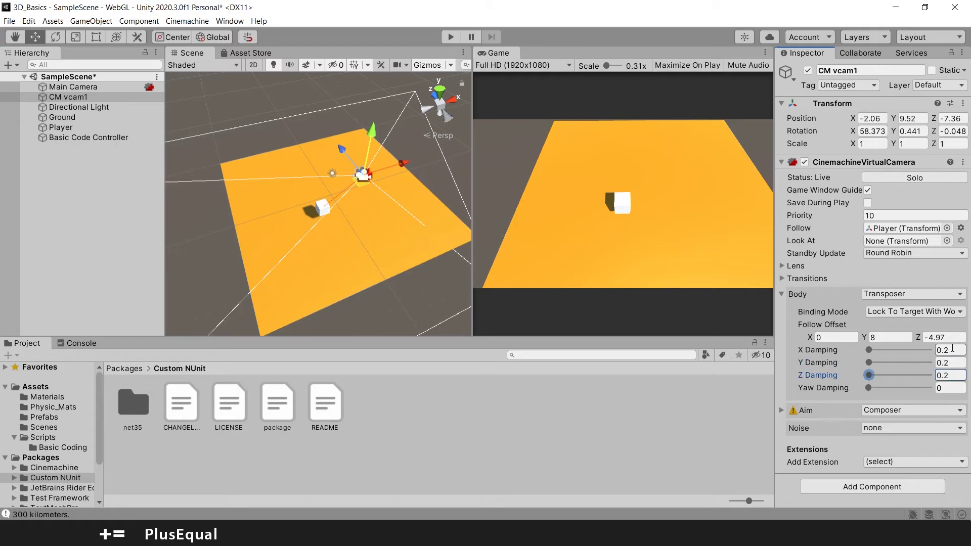
Step: Enter Play mode, adjust the follow offset height, and drive the Player cube with A, D, S, W
click(449, 38)
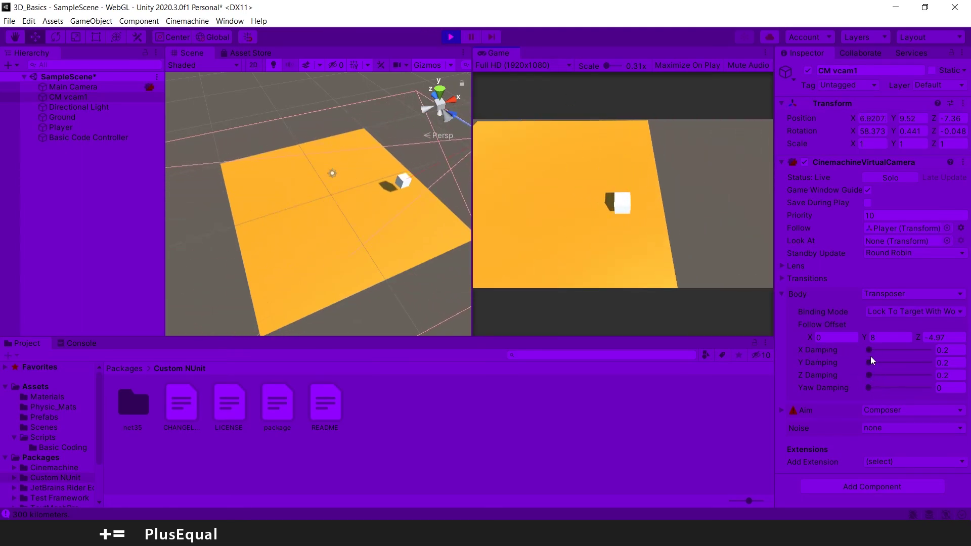
mouse_move(866, 335)
mouse_down()
mouse_move(948, 331)
mouse_move(878, 338)
mouse_move(869, 351)
mouse_up()
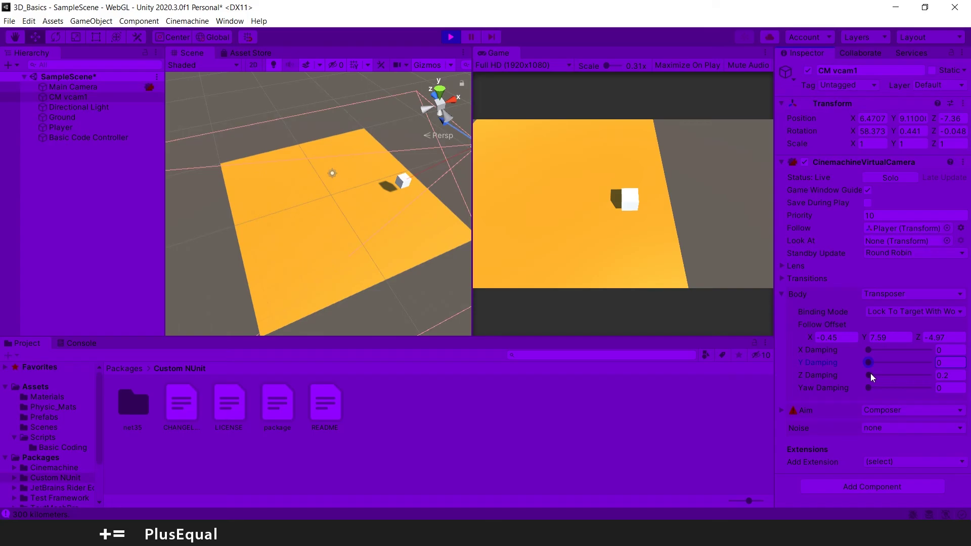
click(583, 195)
key(a)
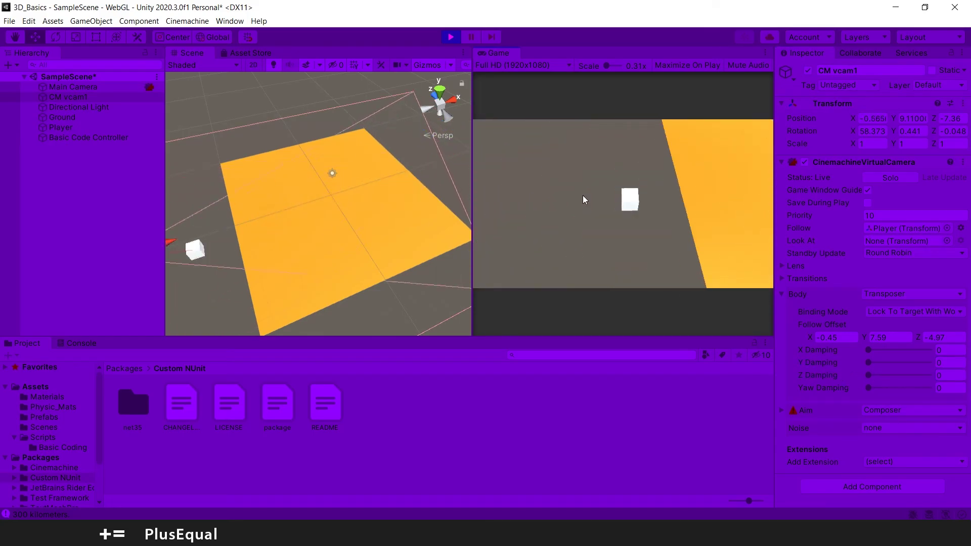
key(d)
key(s)
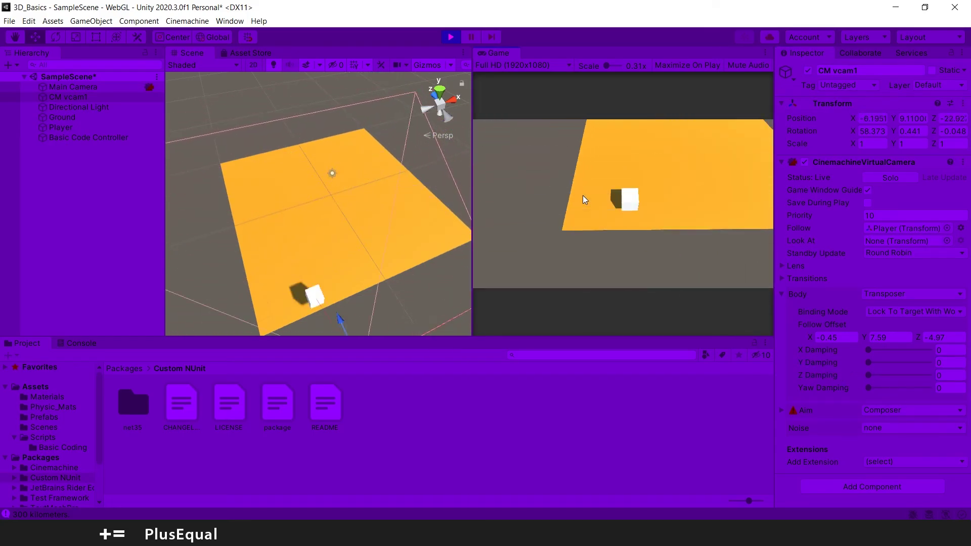
key(w)
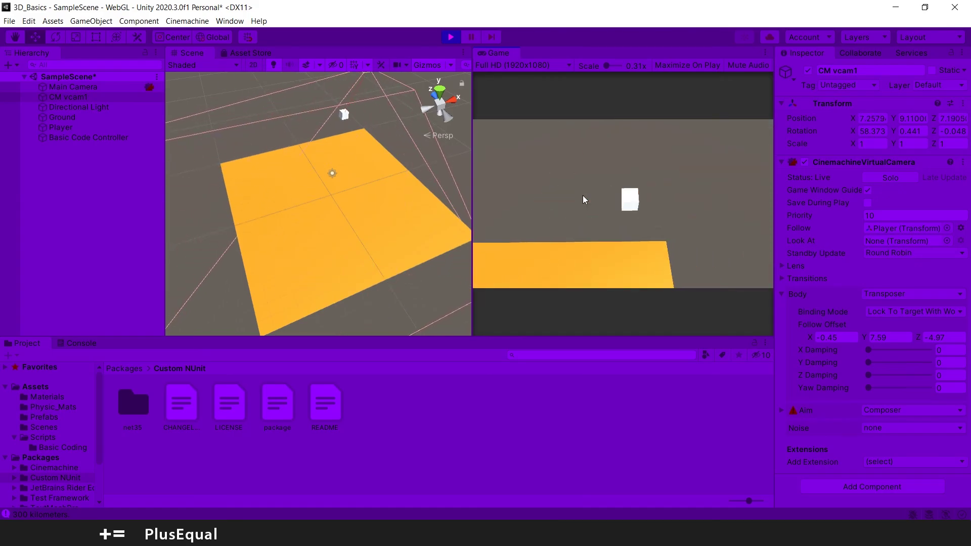